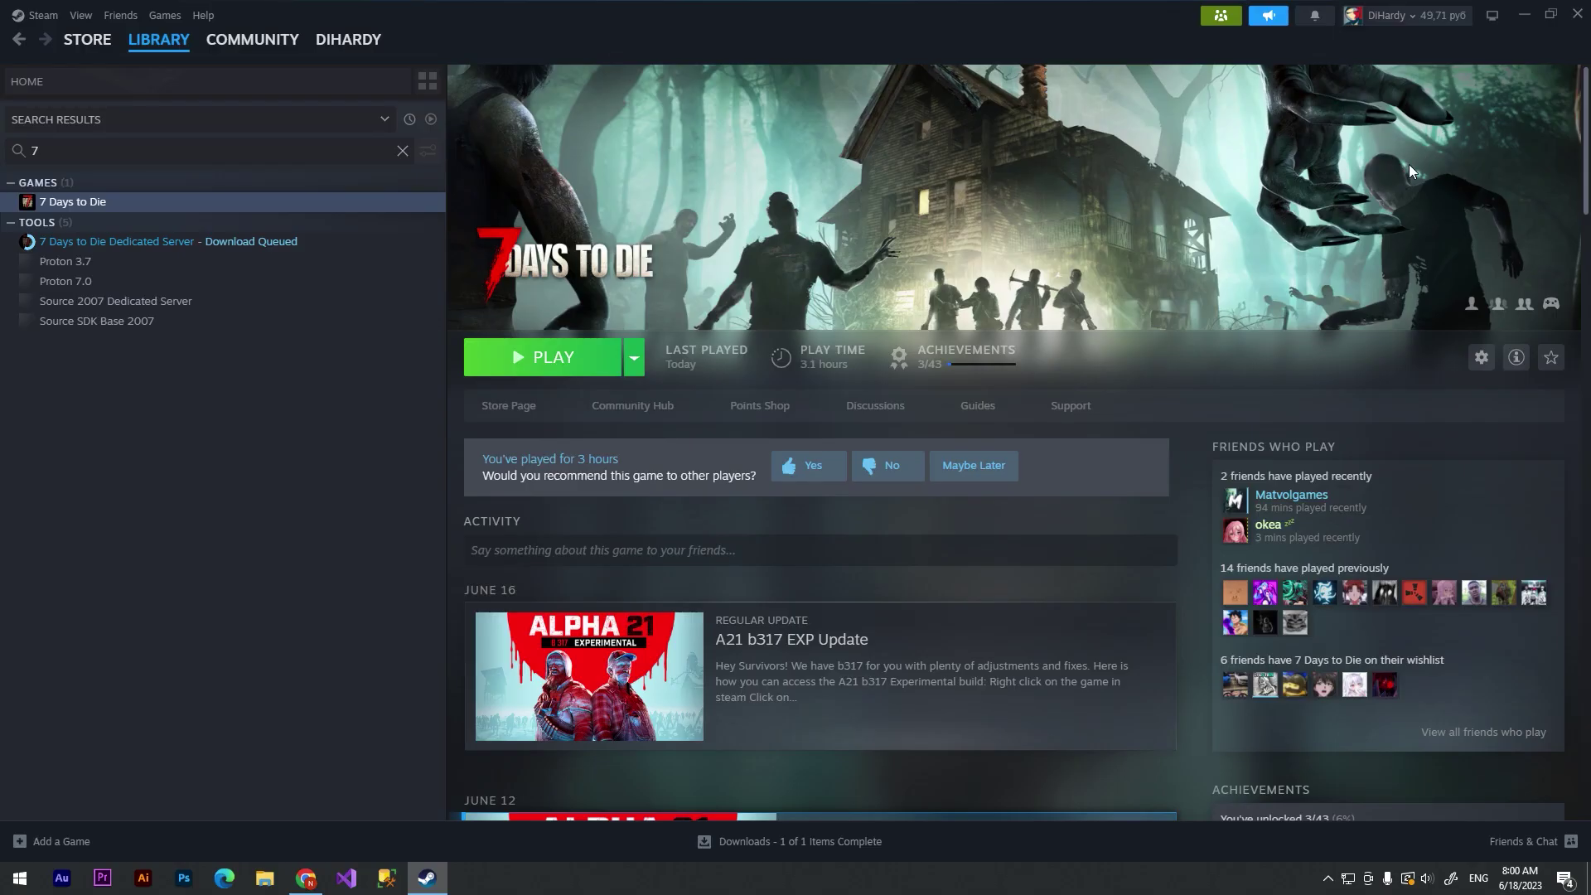
# Step: Show the Betas section of 7 Days to Die's Steam properties
pyautogui.rightClick(299, 217)
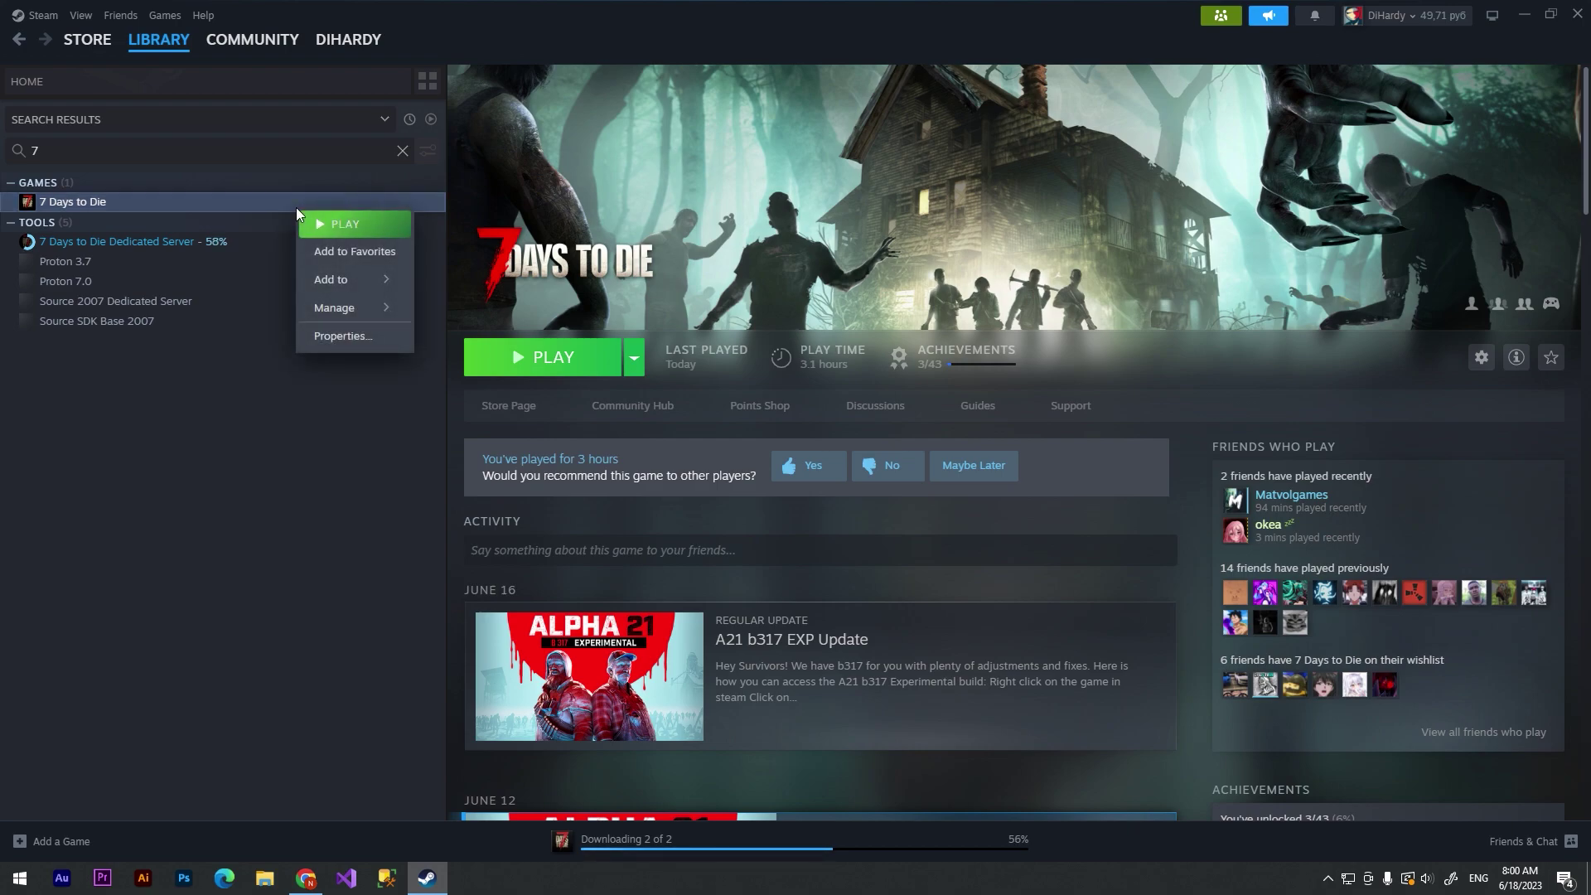
pyautogui.click(317, 335)
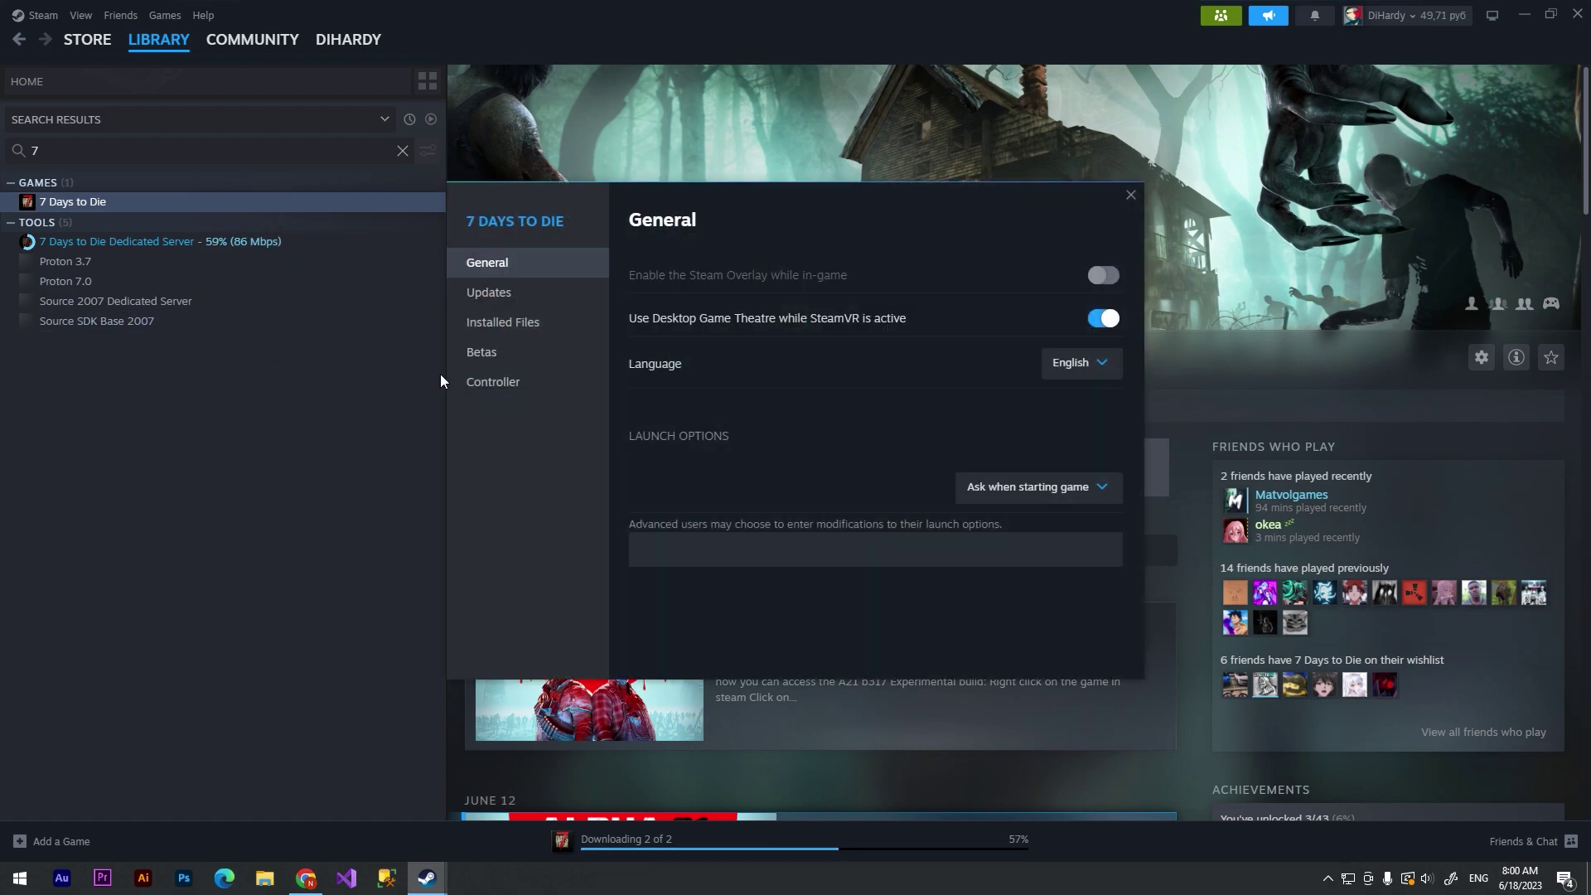
pyautogui.click(497, 357)
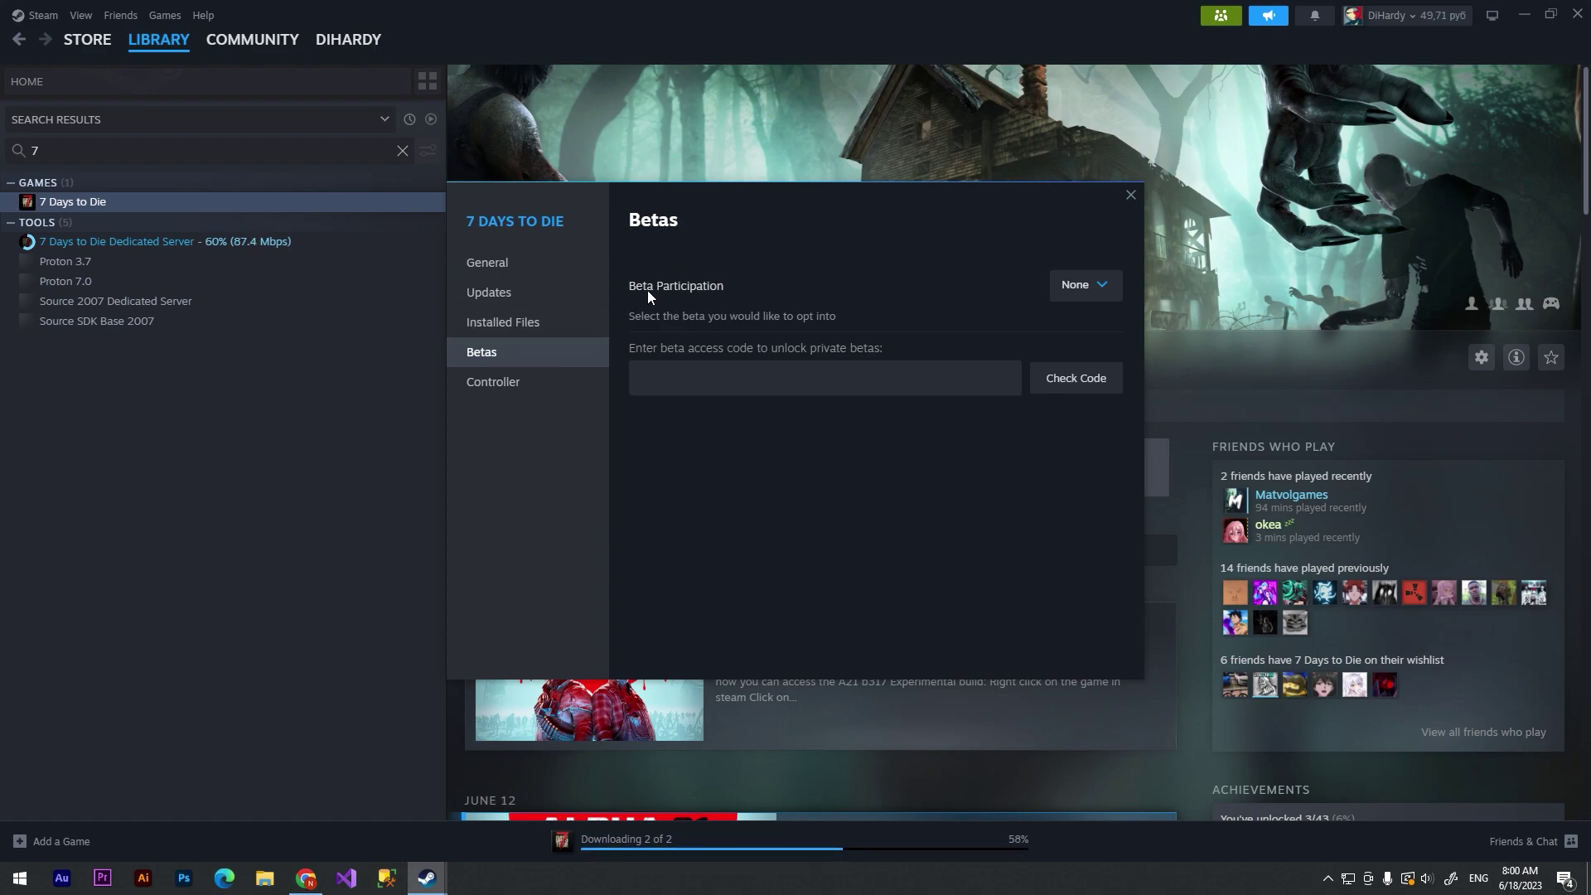
# Step: Set Beta Participation to 'latest_experimental - Unstable build'
pyautogui.click(1093, 290)
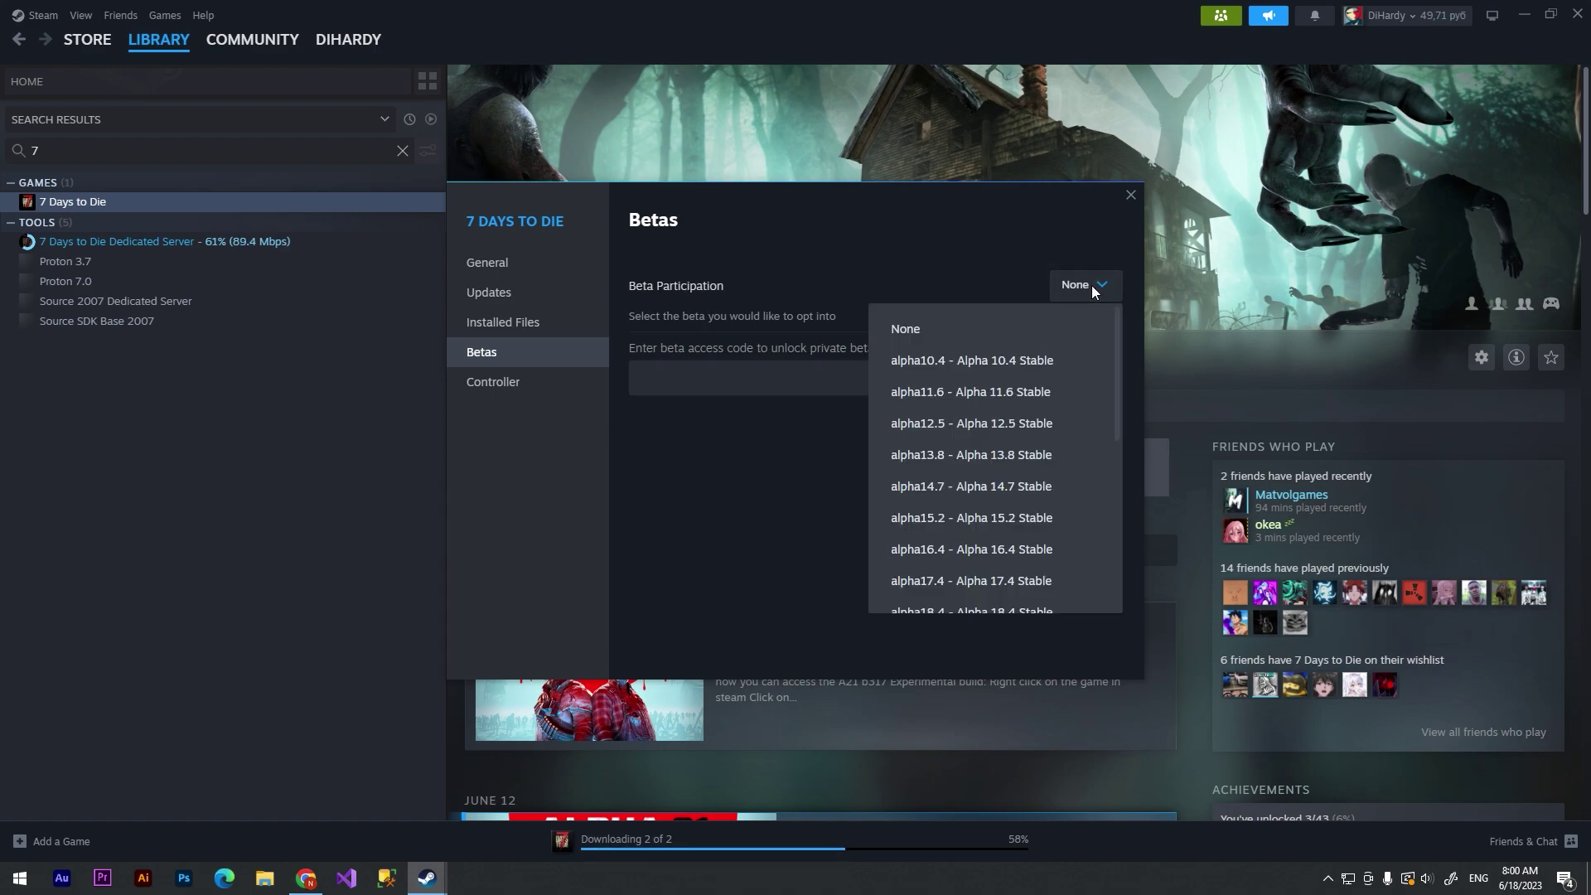
pyautogui.scroll(-2, 1077, 358)
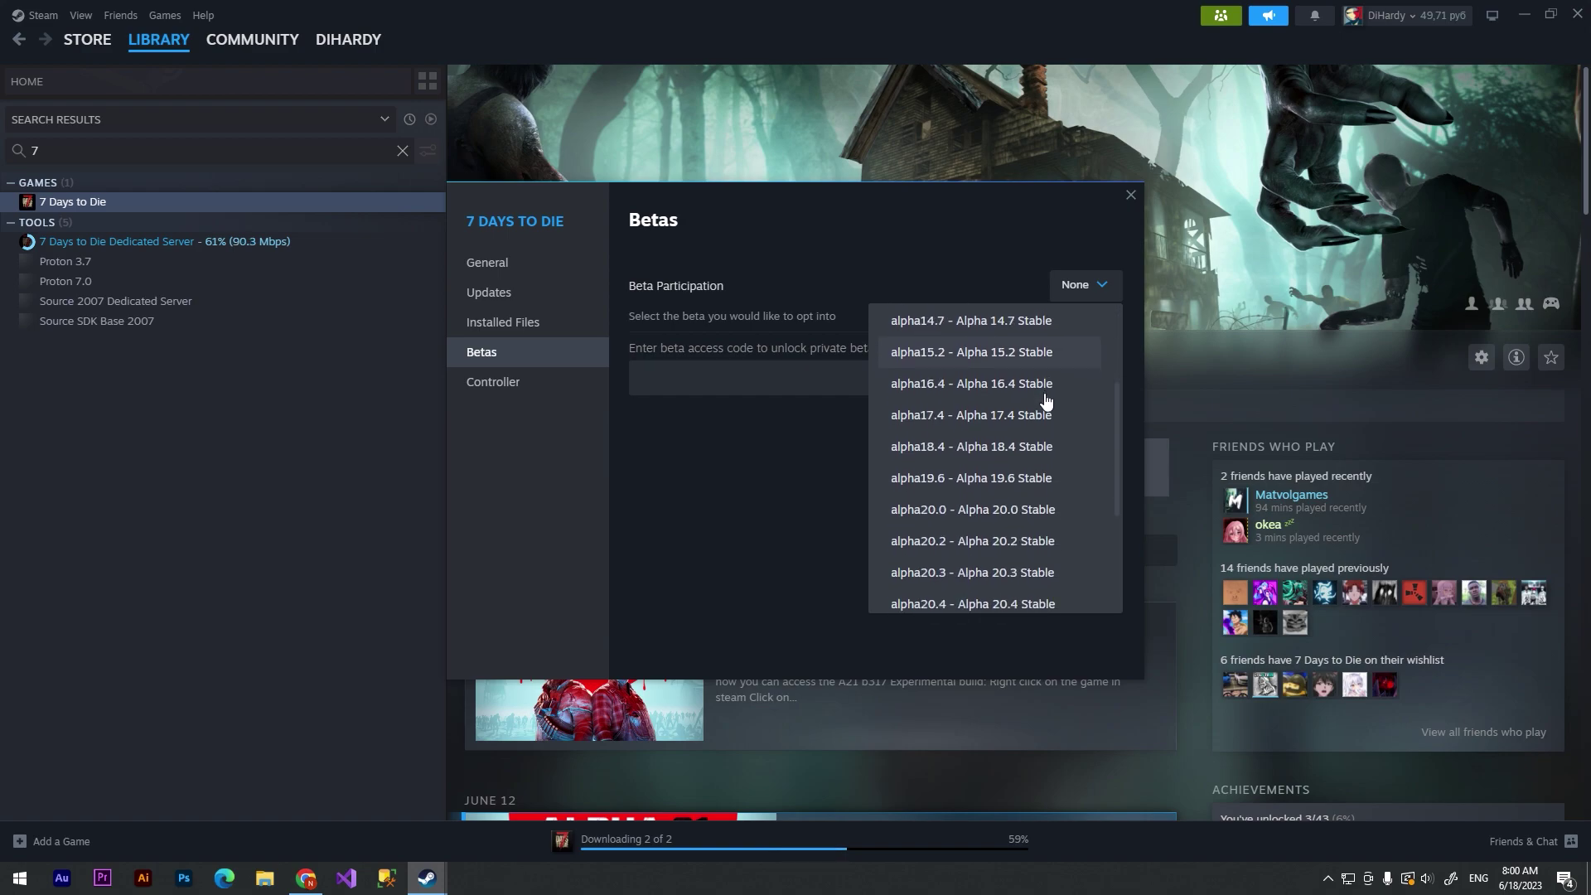
pyautogui.scroll(-1, 1054, 446)
pyautogui.scroll(-2, 1054, 446)
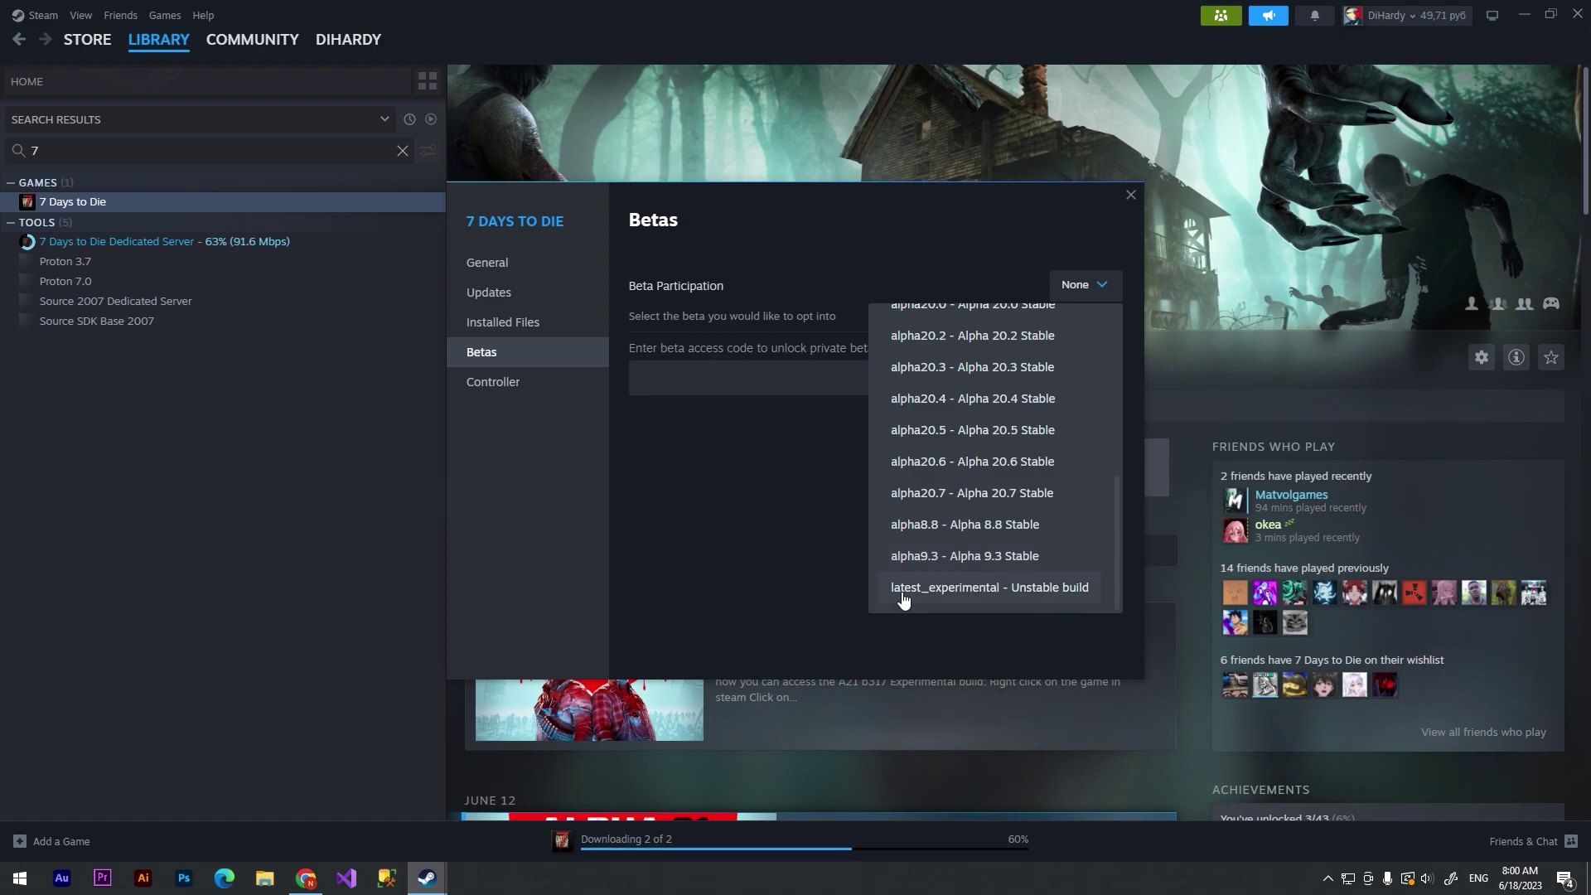
pyautogui.click(979, 596)
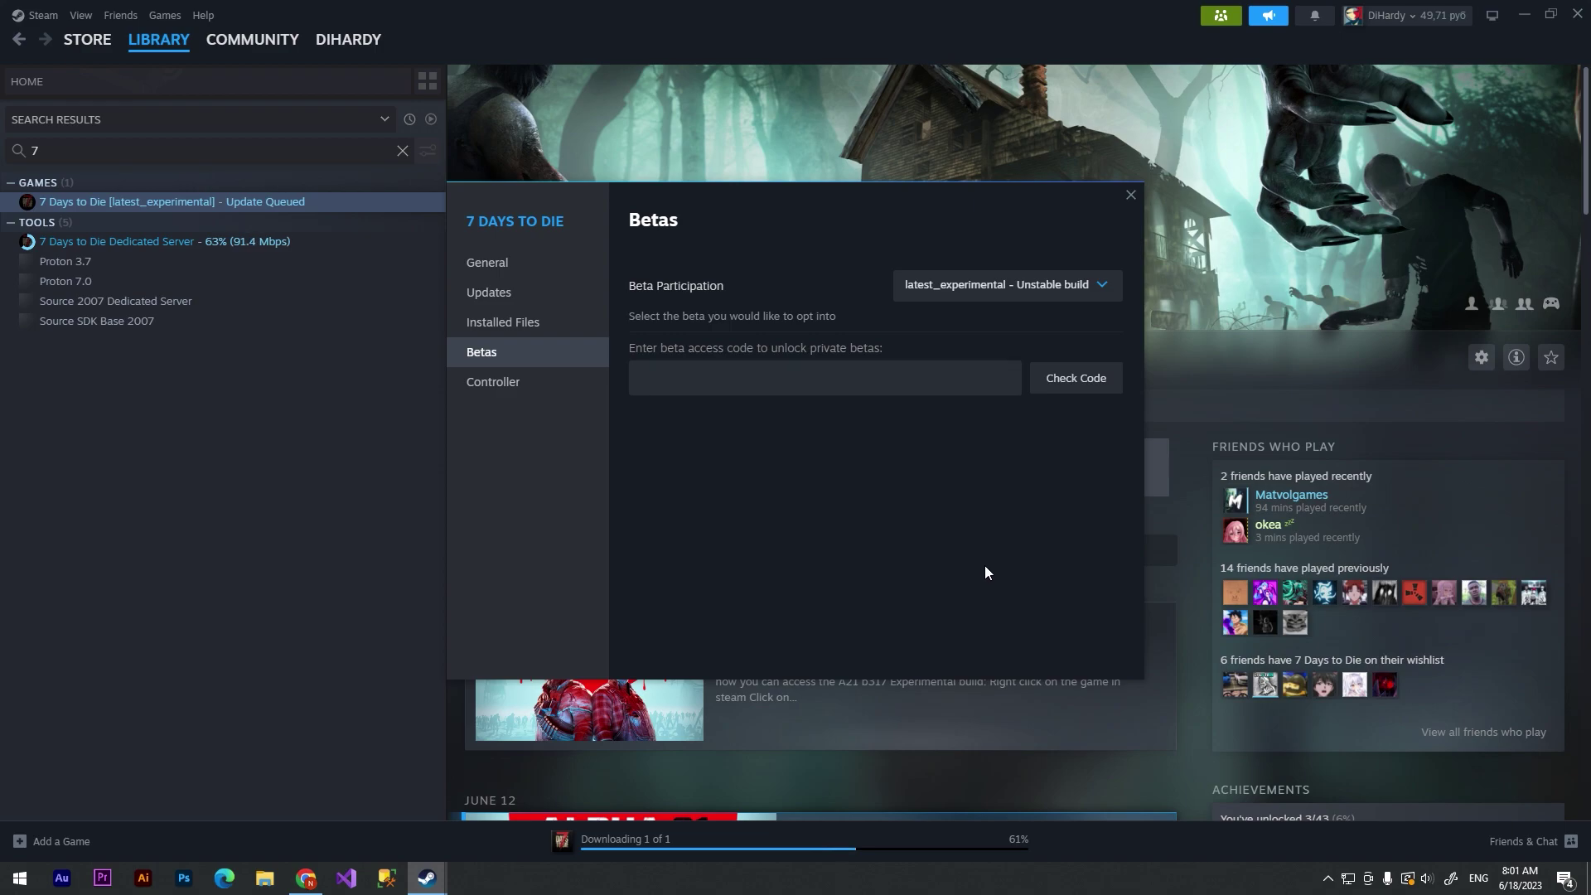
# Step: Close Properties and start the queued 7 Days to Die experimental update in Downloads
pyautogui.click(1130, 195)
pyautogui.click(766, 844)
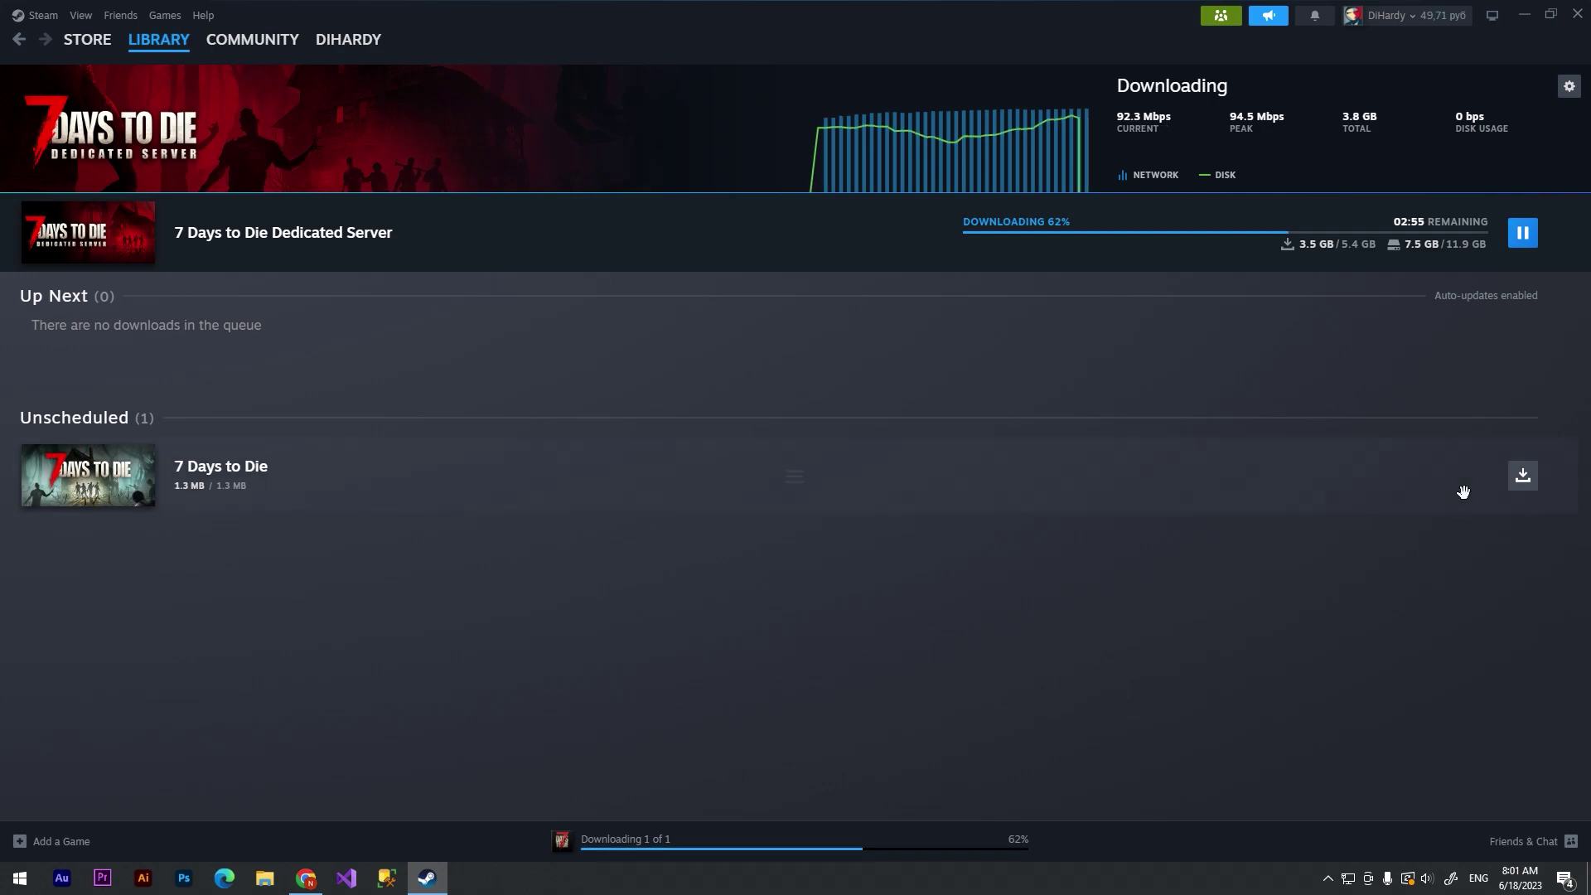
pyautogui.click(1523, 475)
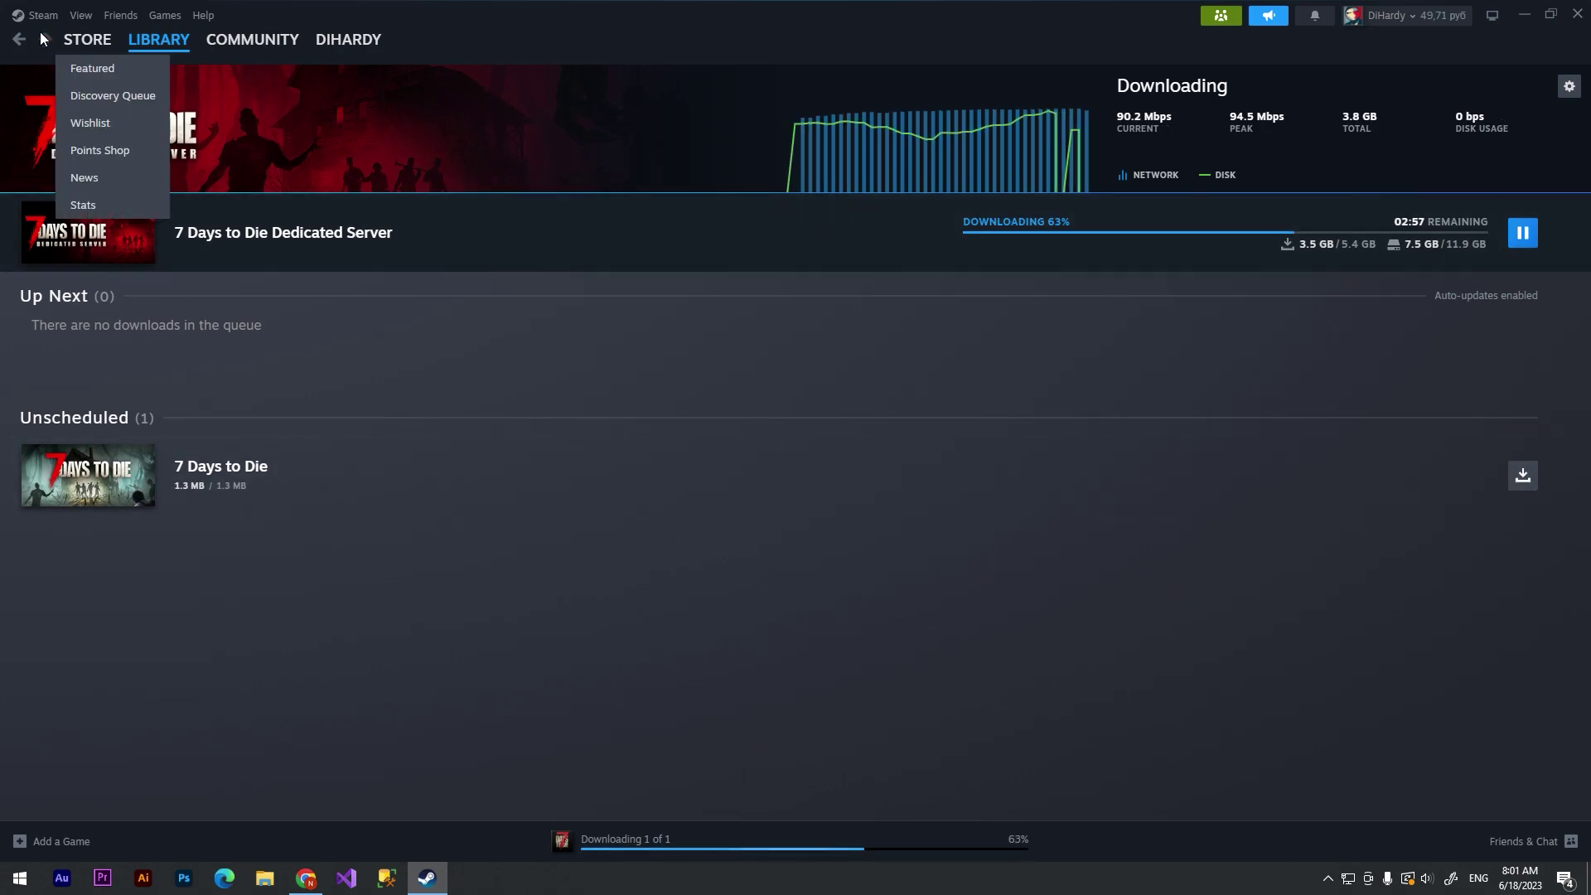
# Step: Launch 7 Days to Die normally from its library page, reaching the Alpha 21 (b317) main menu
pyautogui.click(159, 38)
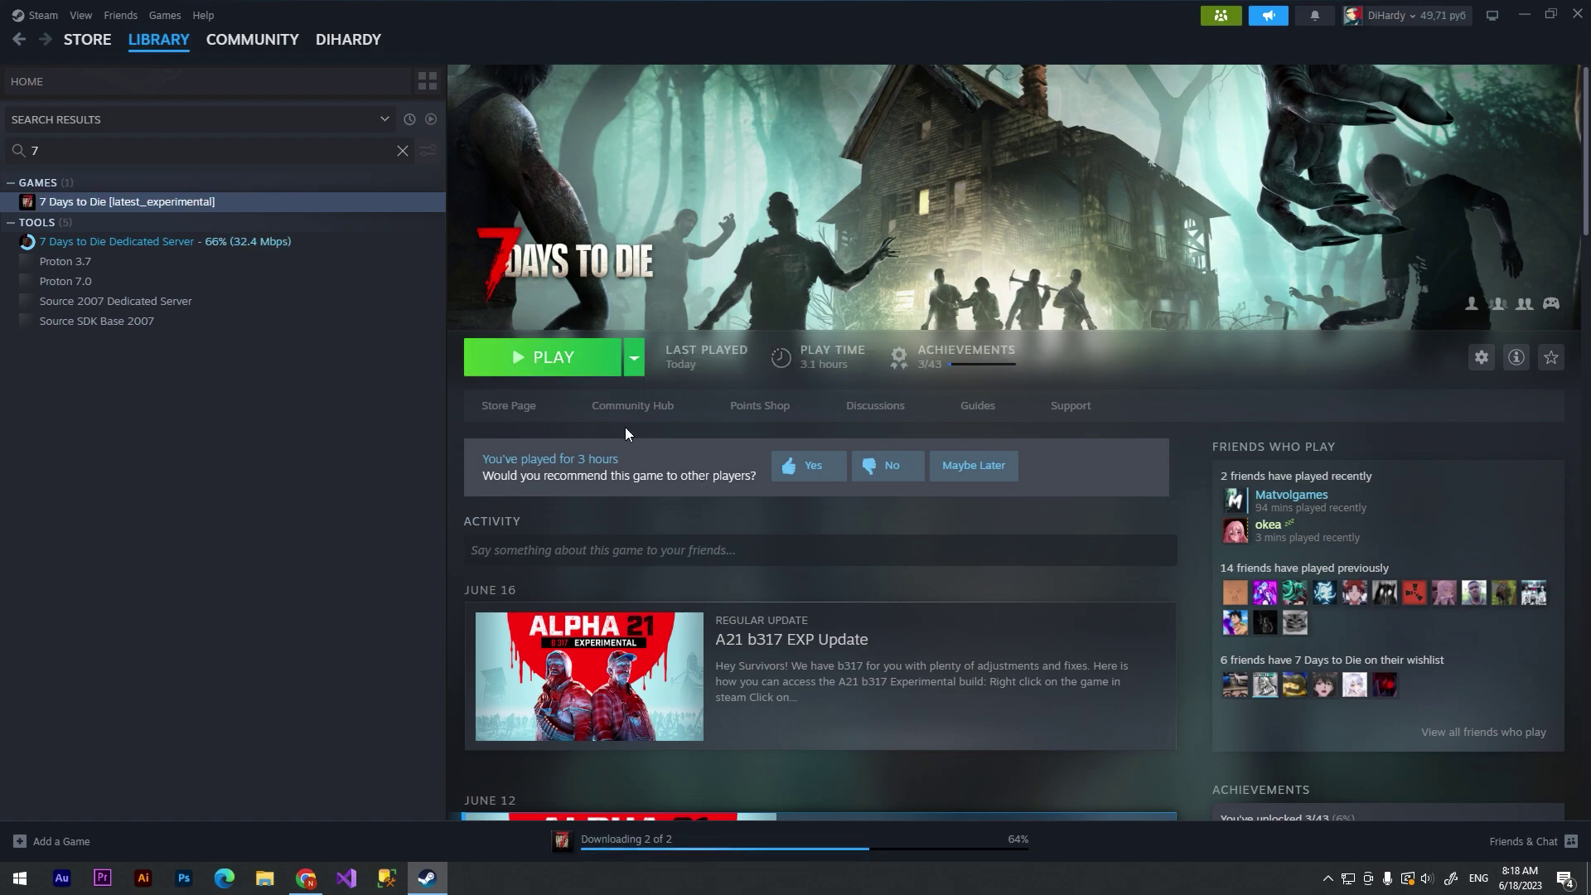
pyautogui.click(573, 359)
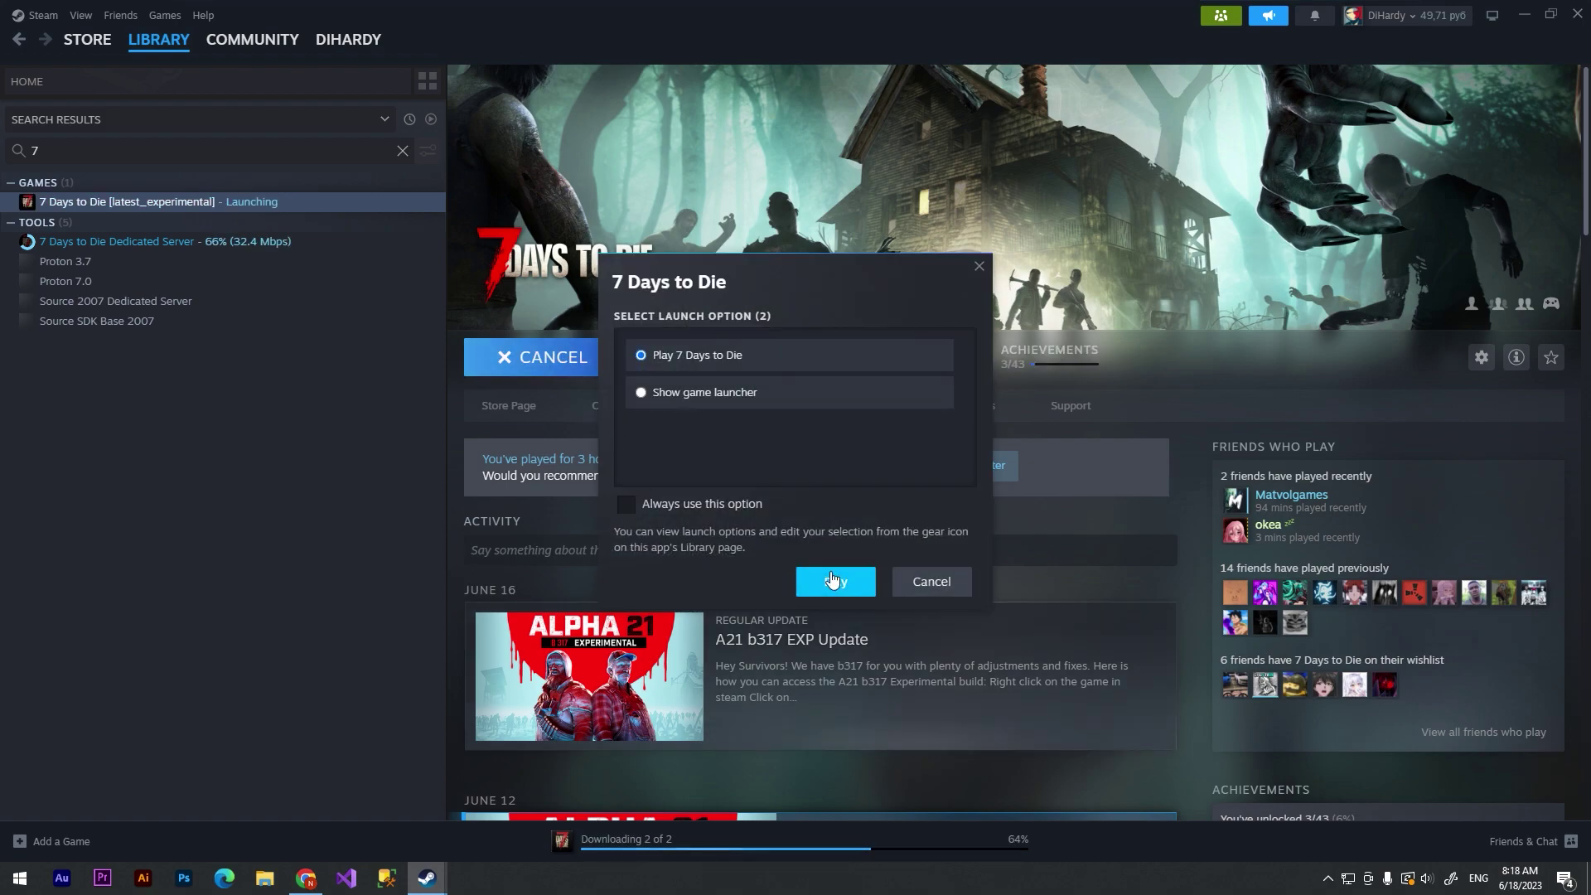
pyautogui.click(837, 581)
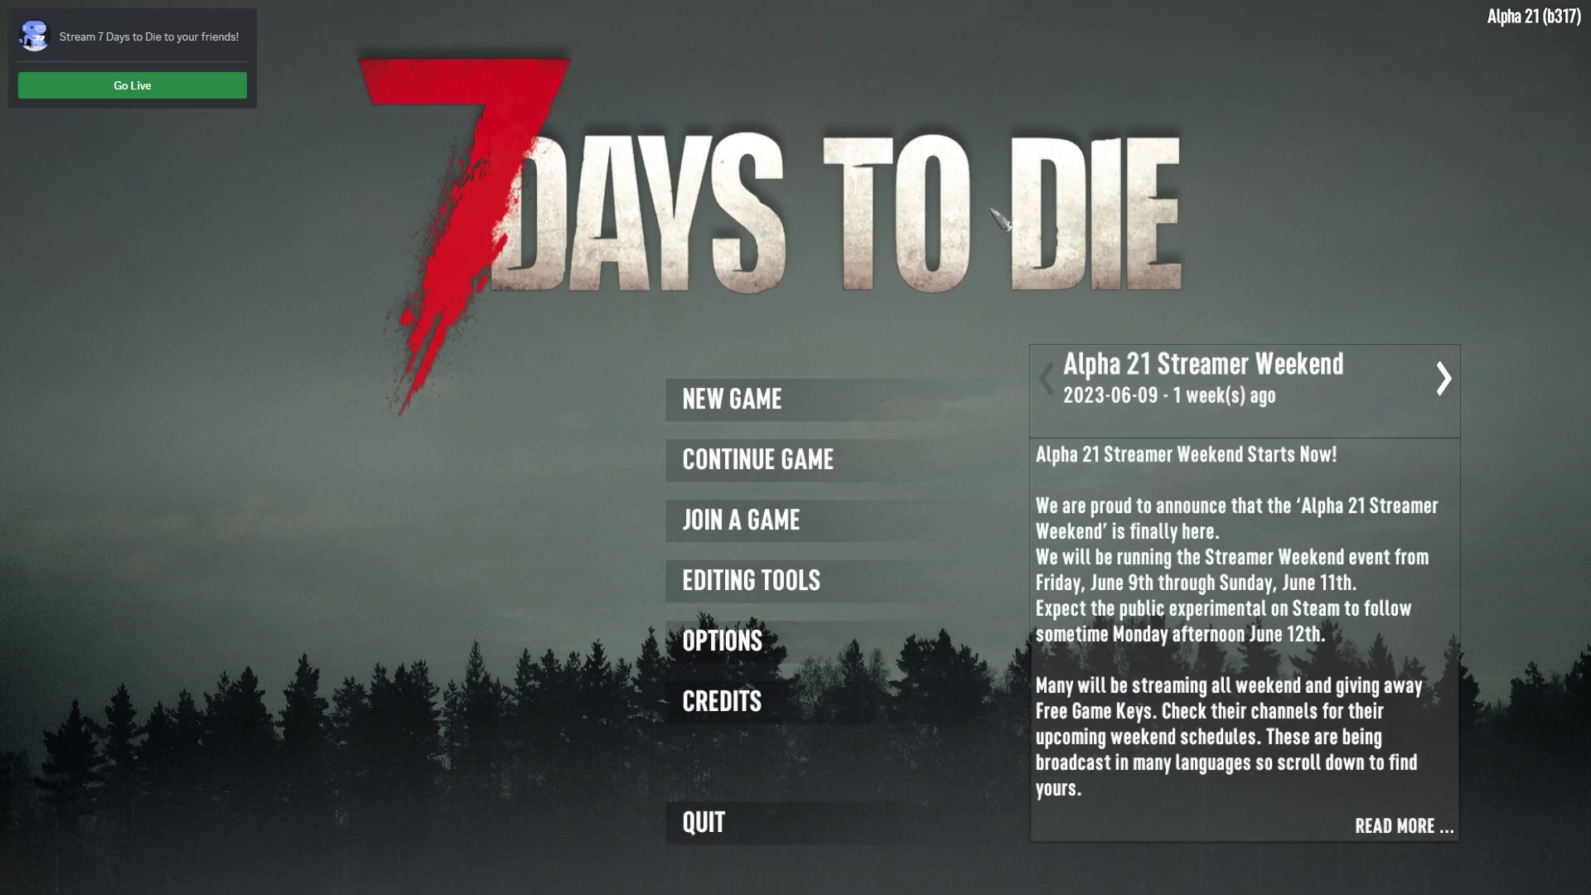